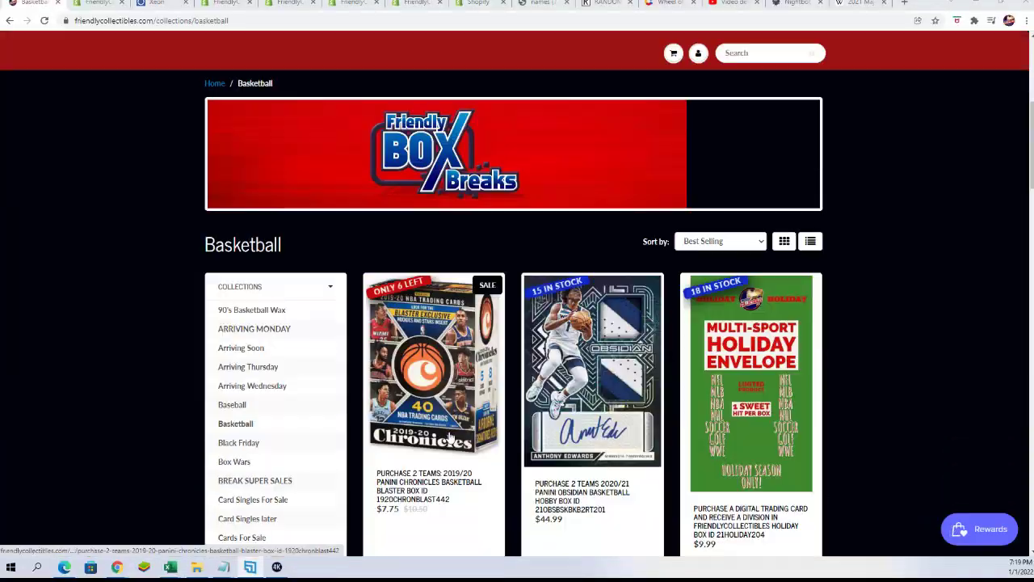
pyautogui.scroll(-5, 417, 434)
pyautogui.scroll(-5, 484, 323)
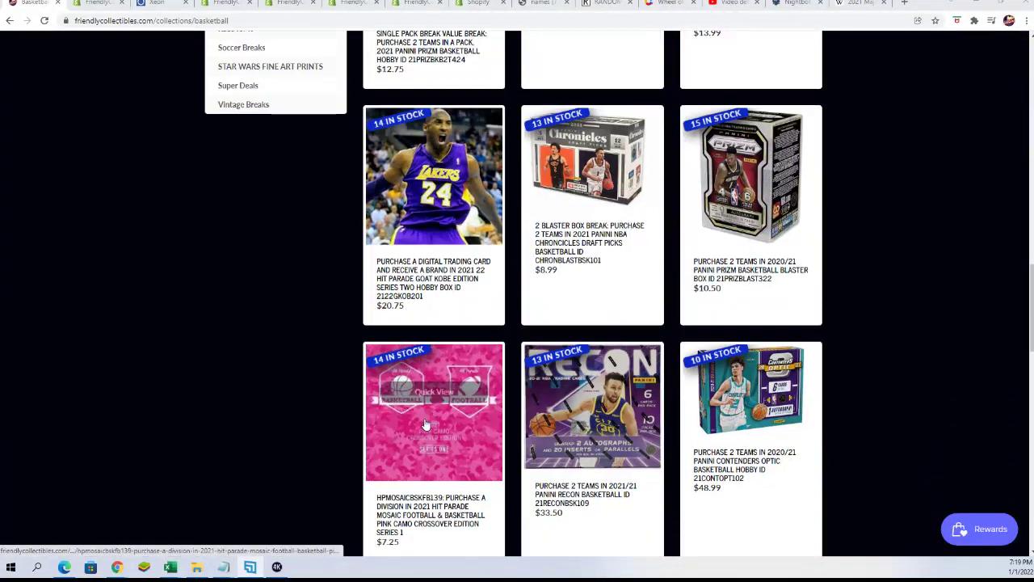
pyautogui.scroll(-3, 525, 242)
# Open the Panini Recon Basketball product, then go to the Friendly FILL collection
pyautogui.click(566, 331)
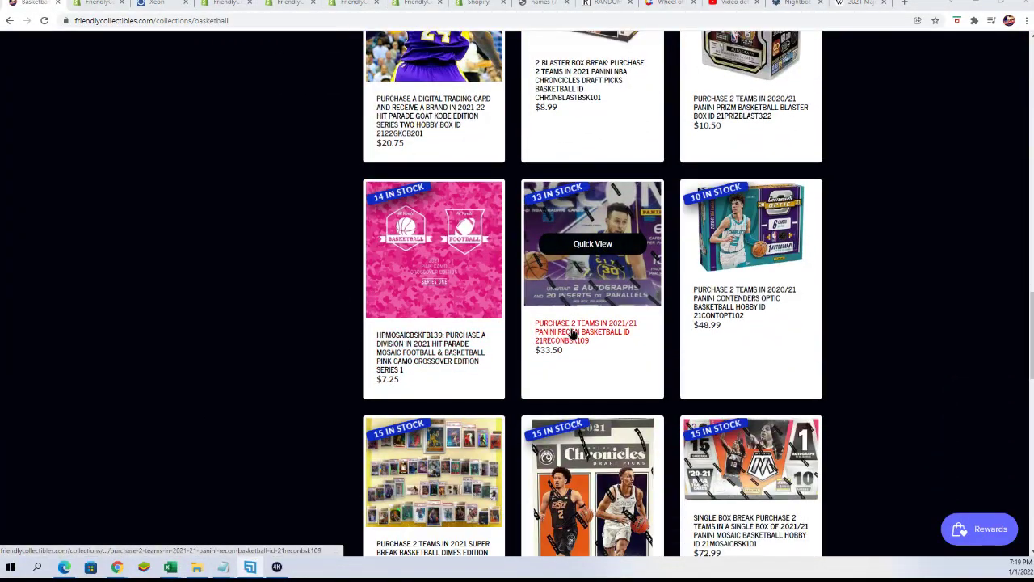
pyautogui.scroll(-3, 566, 355)
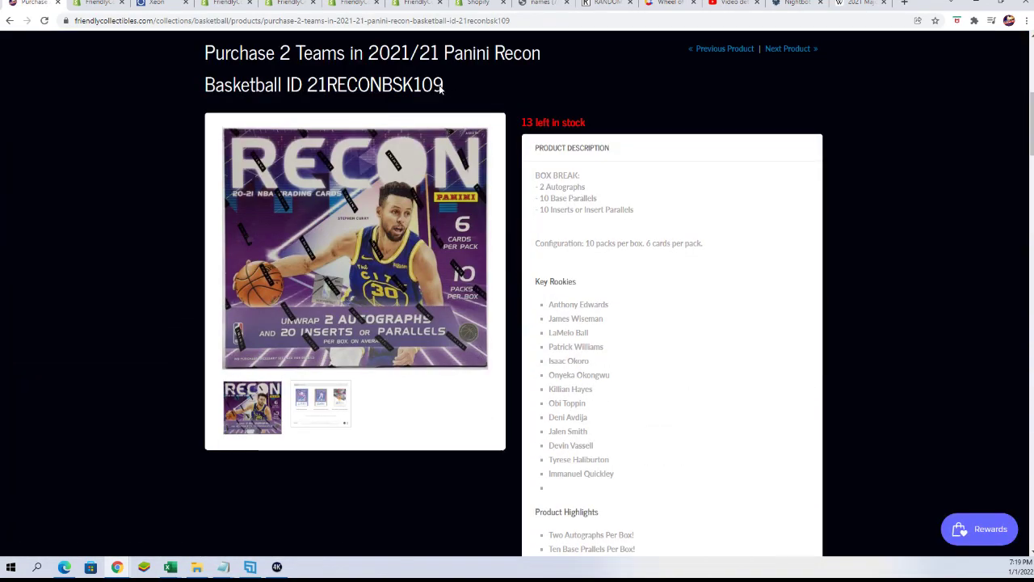
pyautogui.scroll(5, 590, 245)
pyautogui.scroll(2, 590, 245)
pyautogui.scroll(-3, 614, 247)
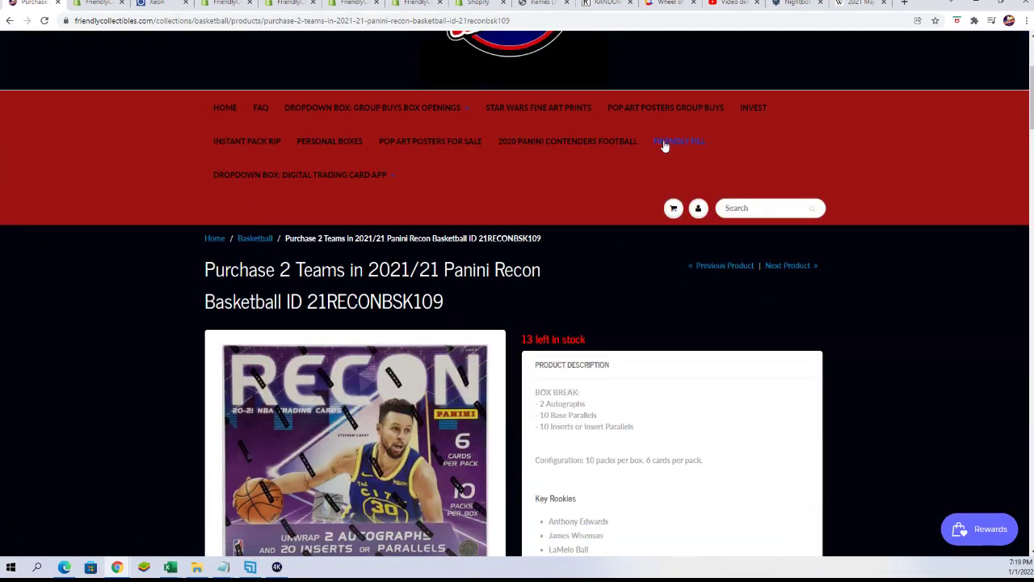
pyautogui.click(679, 141)
pyautogui.scroll(-3, 517, 245)
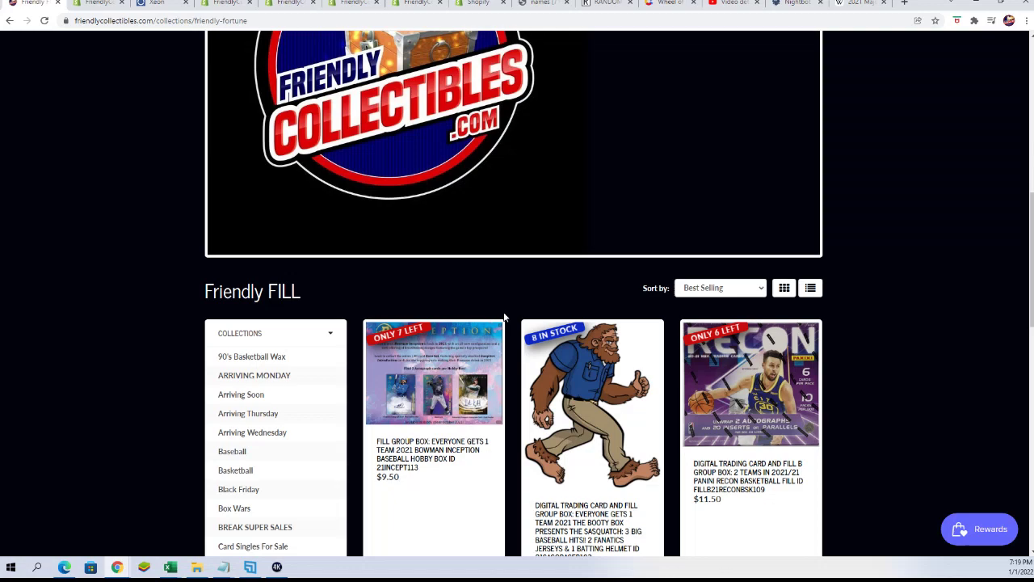
pyautogui.scroll(-2, 517, 245)
# Open the Recon fill B group box and highlight its rules: 6 names, 2 spots, 2 teams
pyautogui.click(726, 325)
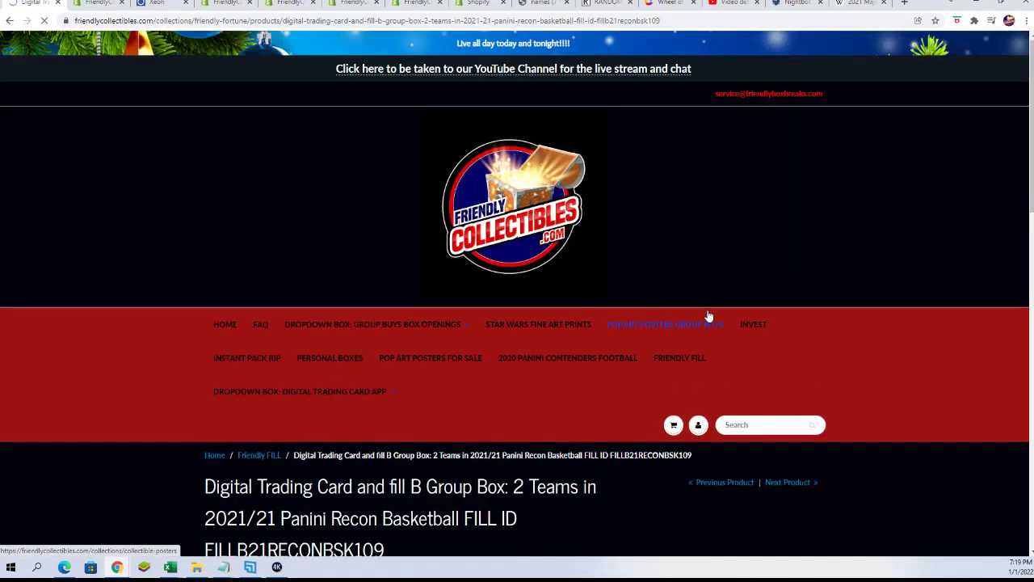
pyautogui.scroll(-3, 688, 314)
pyautogui.click(223, 566)
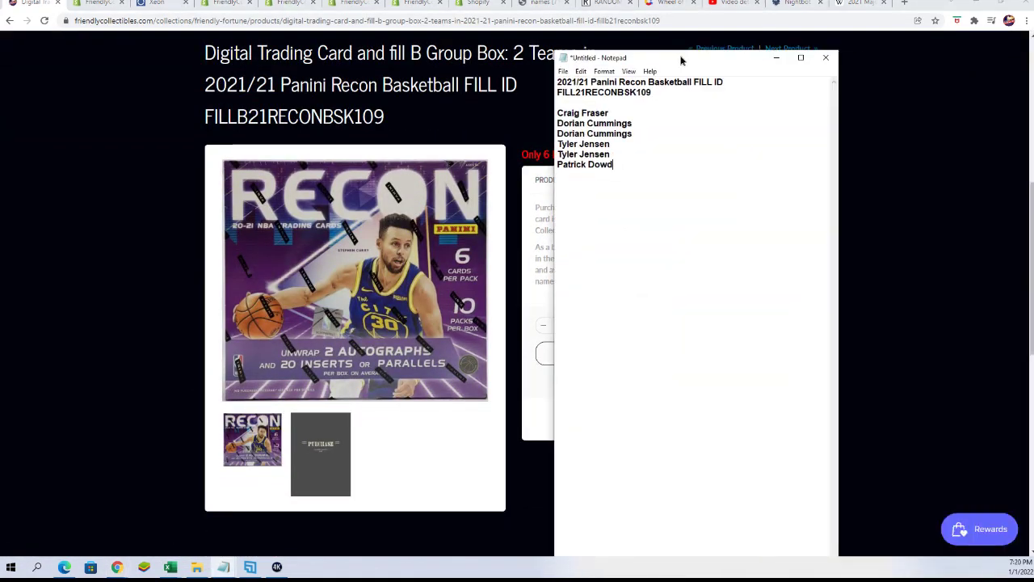
pyautogui.moveTo(684, 60); pyautogui.dragTo(342, 74)
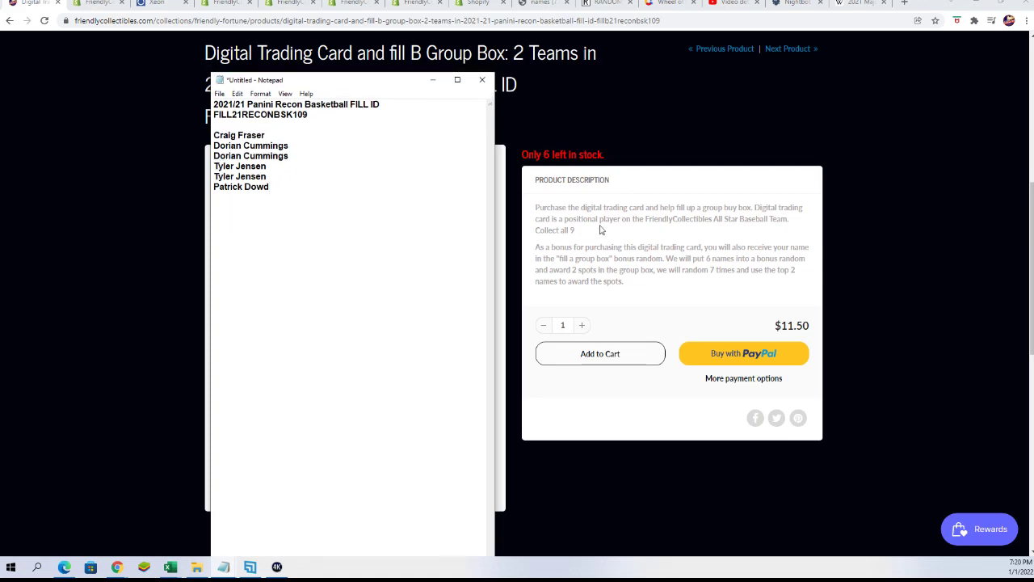
pyautogui.moveTo(707, 258); pyautogui.dragTo(757, 272)
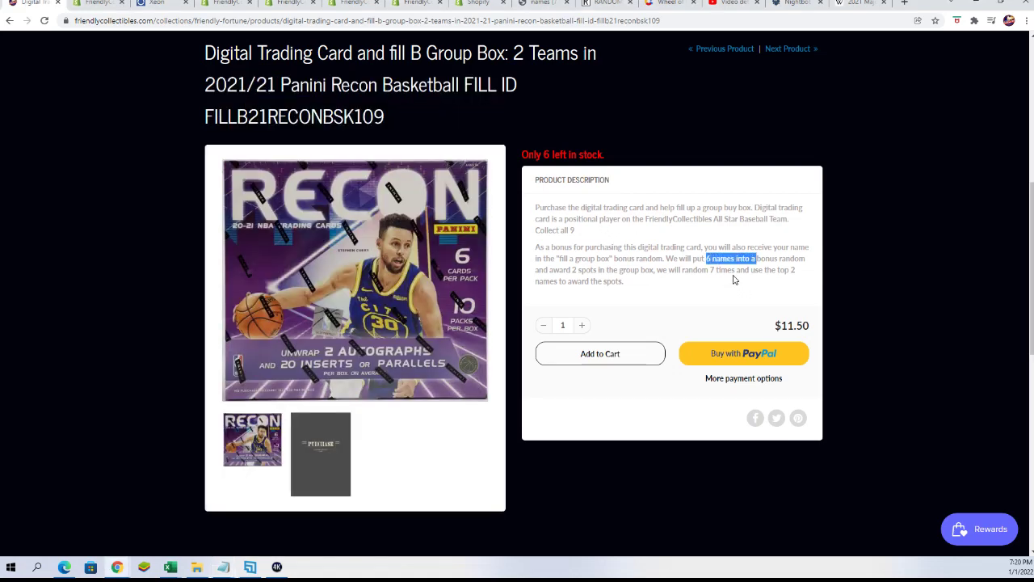
pyautogui.scroll(1, 735, 279)
pyautogui.scroll(1, 735, 279)
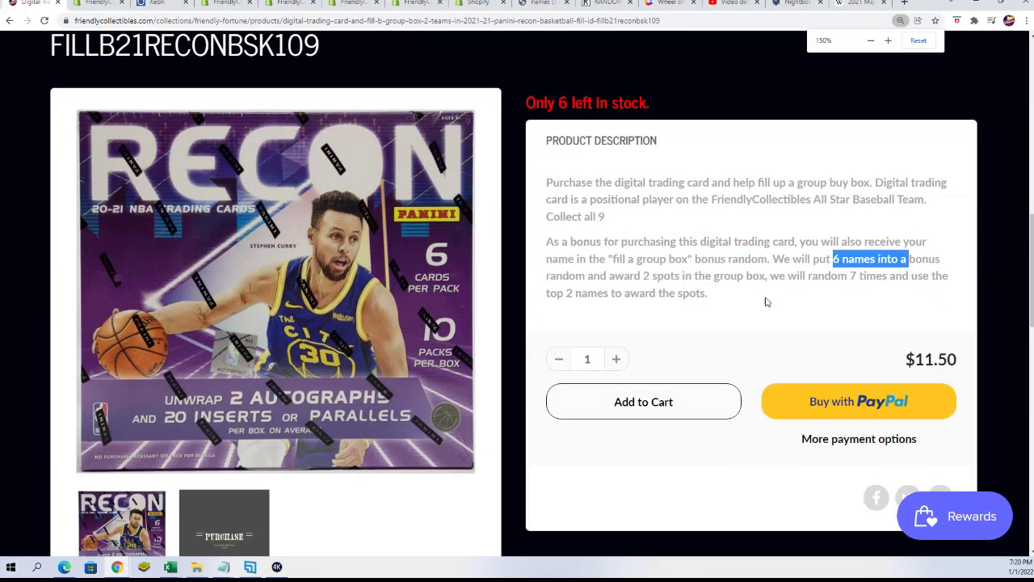
pyautogui.moveTo(645, 275); pyautogui.dragTo(746, 276)
pyautogui.click(904, 369)
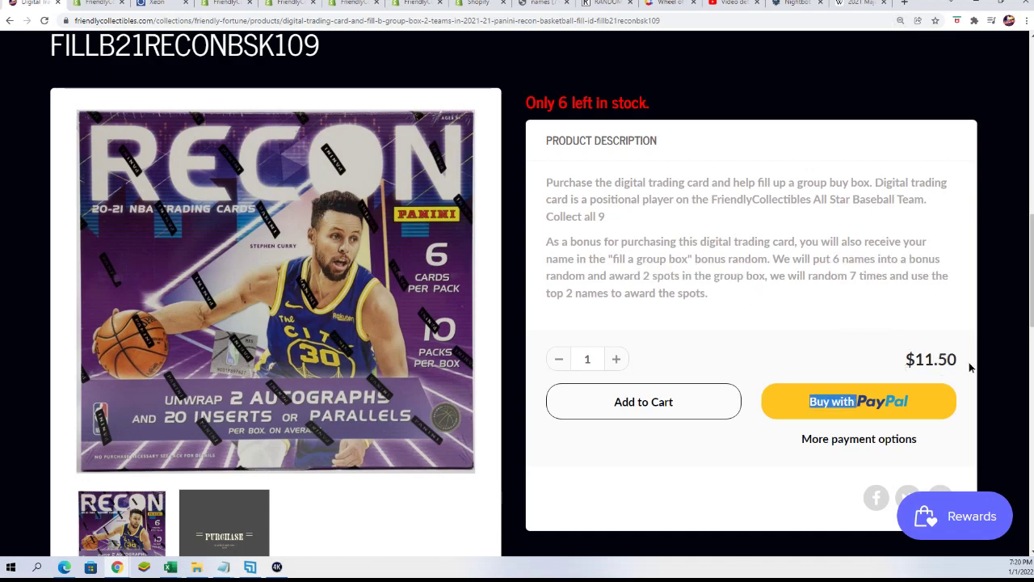
pyautogui.scroll(3, 735, 279)
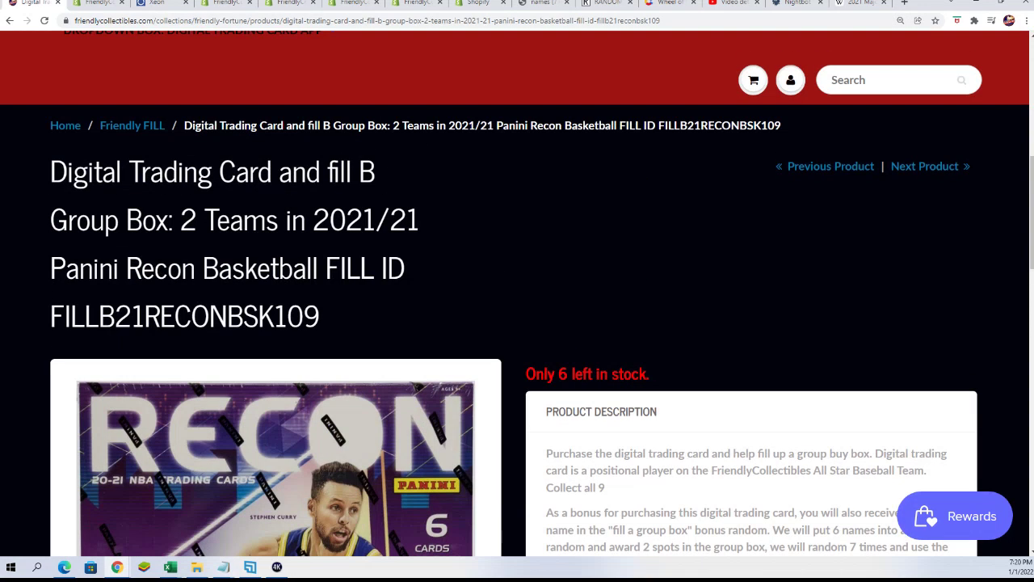
pyautogui.moveTo(181, 219); pyautogui.dragTo(278, 220)
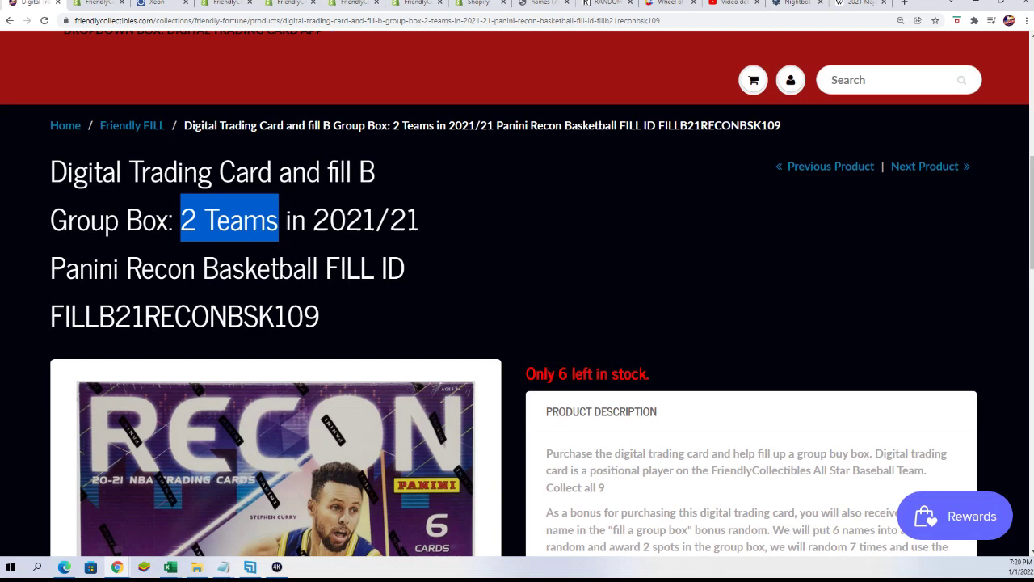
# Copy the six entrant names from the Notepad list
pyautogui.click(223, 566)
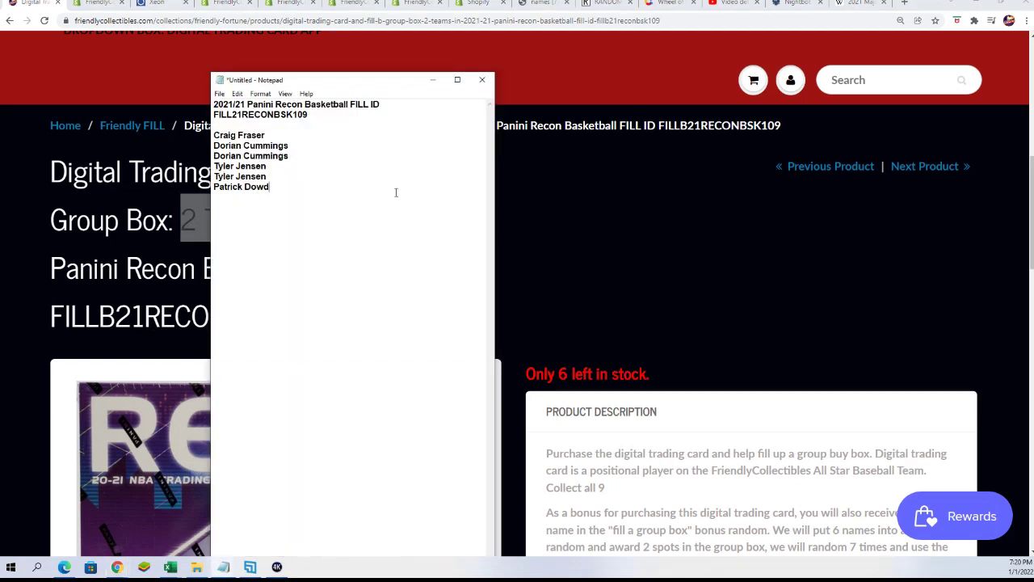
pyautogui.moveTo(286, 192); pyautogui.dragTo(213, 134)
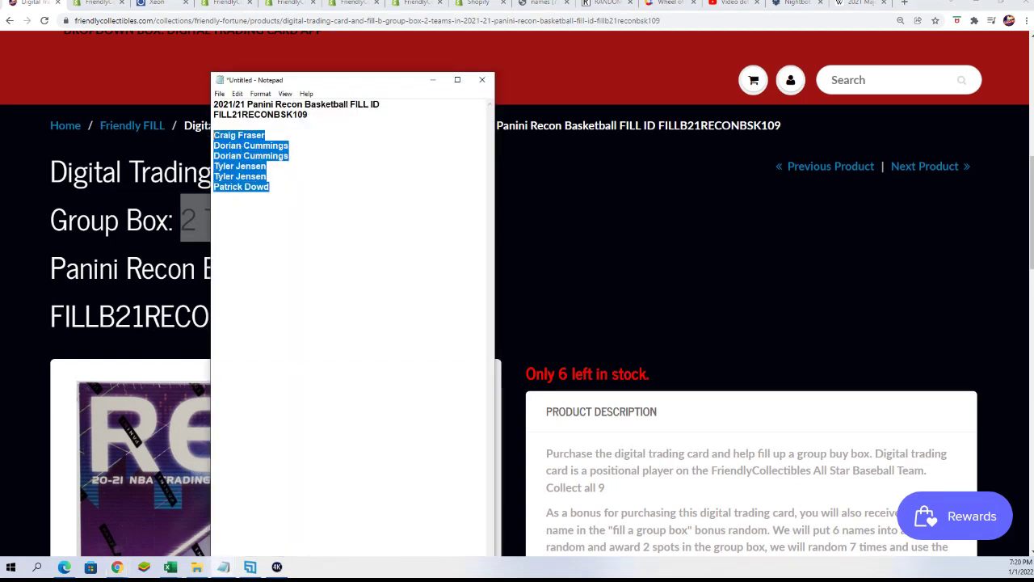
pyautogui.rightClick(240, 150)
pyautogui.click(266, 186)
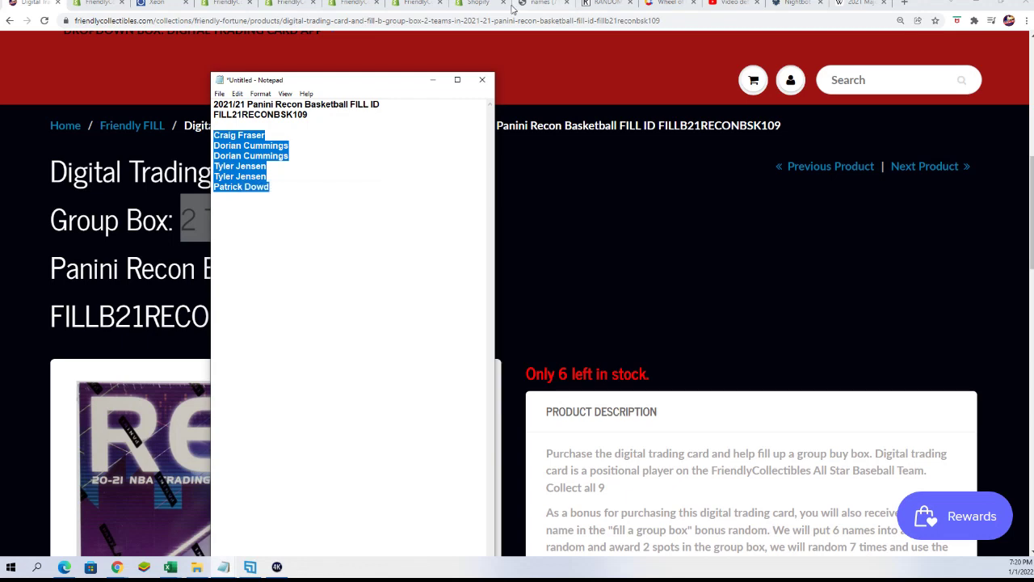
pyautogui.click(606, 4)
pyautogui.scroll(3, 356, 179)
# Paste the six names into RANDOM.ORG's List Randomizer and randomize them
pyautogui.click(408, 53)
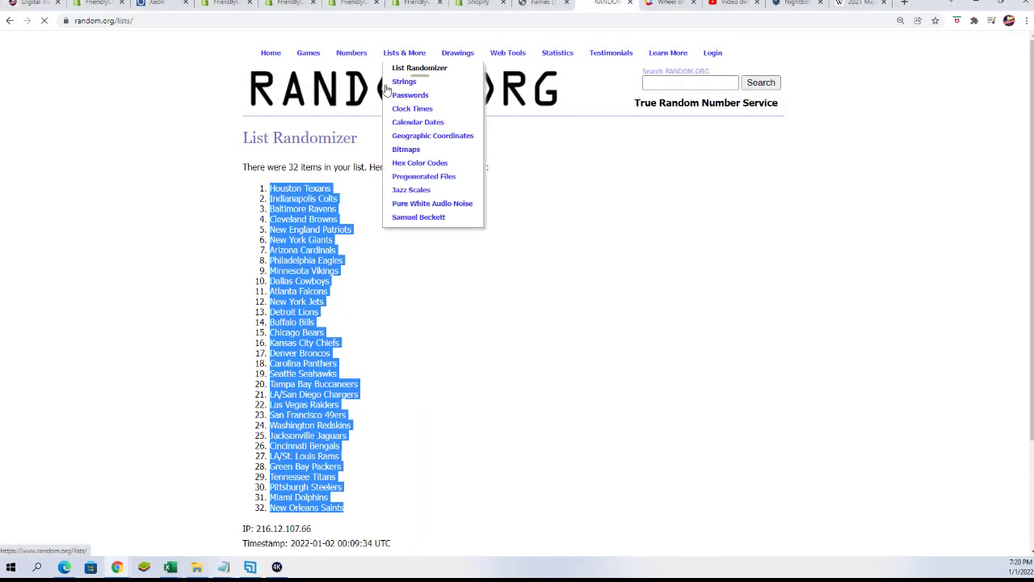
pyautogui.click(420, 67)
pyautogui.click(323, 307)
pyautogui.rightClick(315, 279)
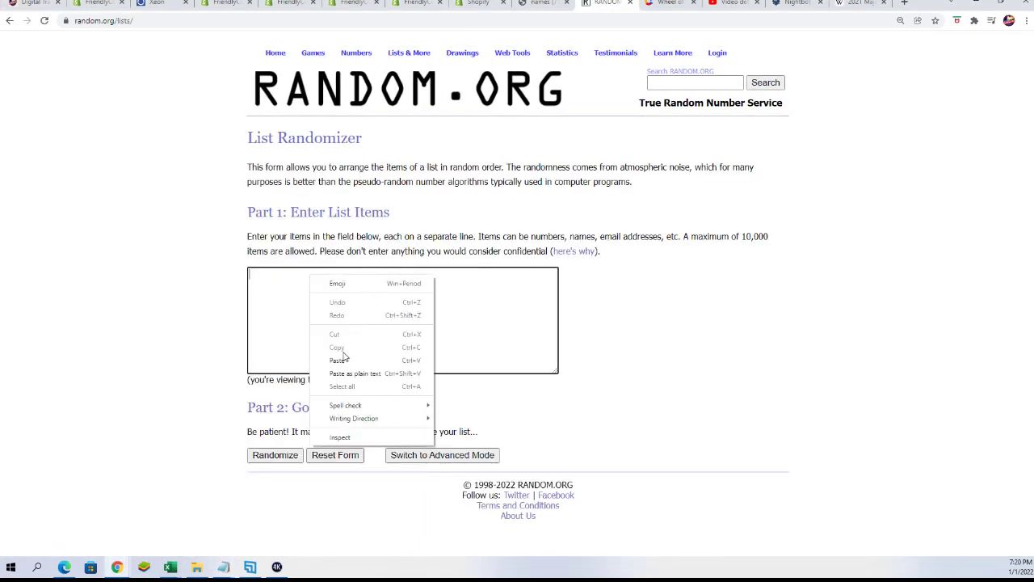
pyautogui.click(347, 356)
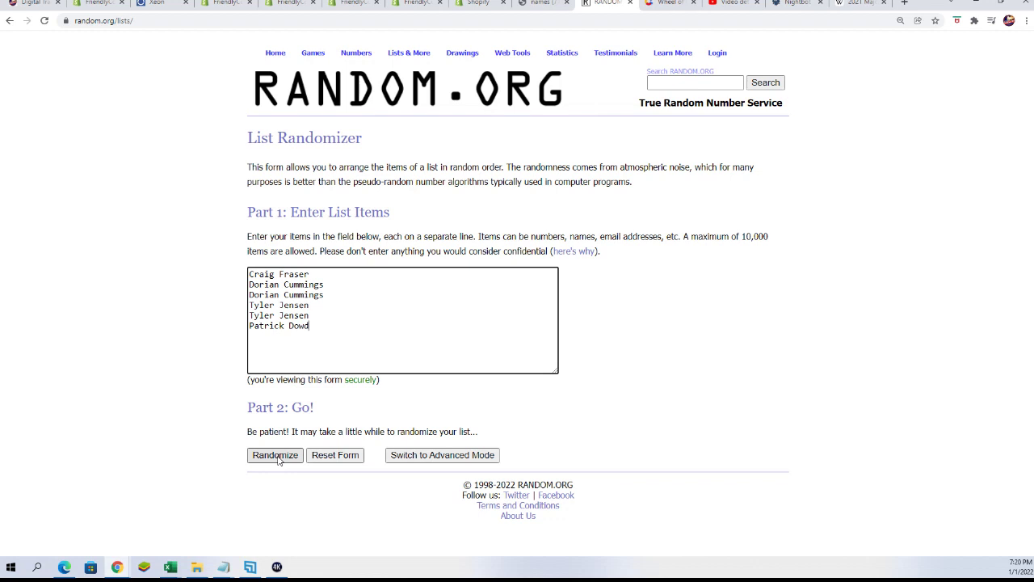
pyautogui.click(276, 458)
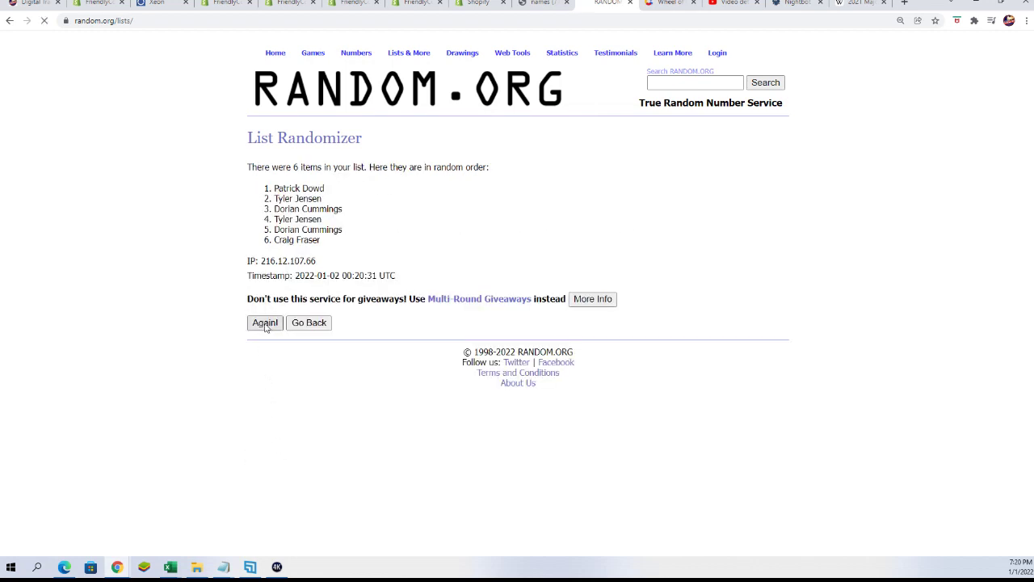
# Reshuffle the list six more times so it has been randomized 7 times
pyautogui.click(265, 323)
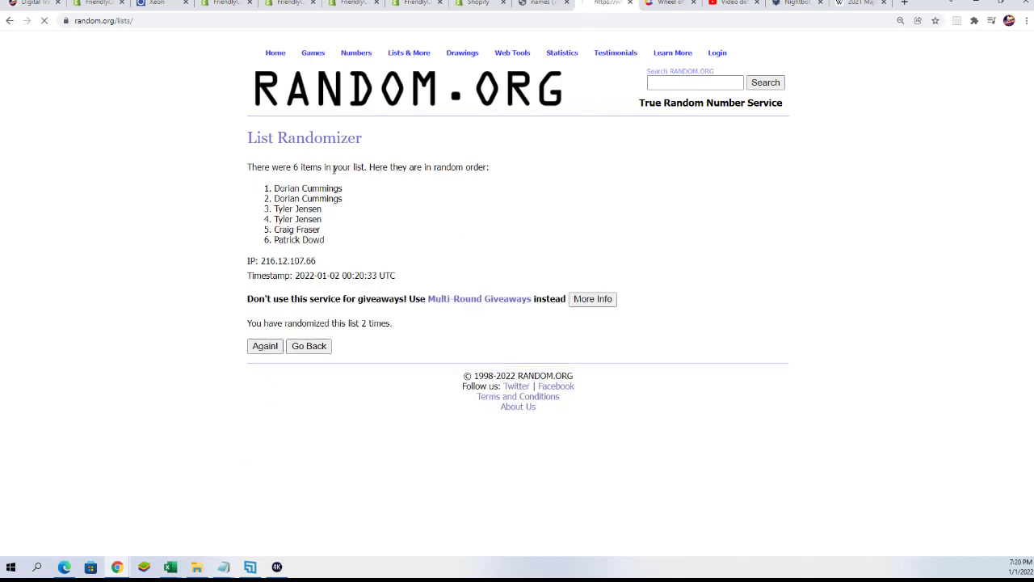
pyautogui.click(265, 346)
pyautogui.click(261, 346)
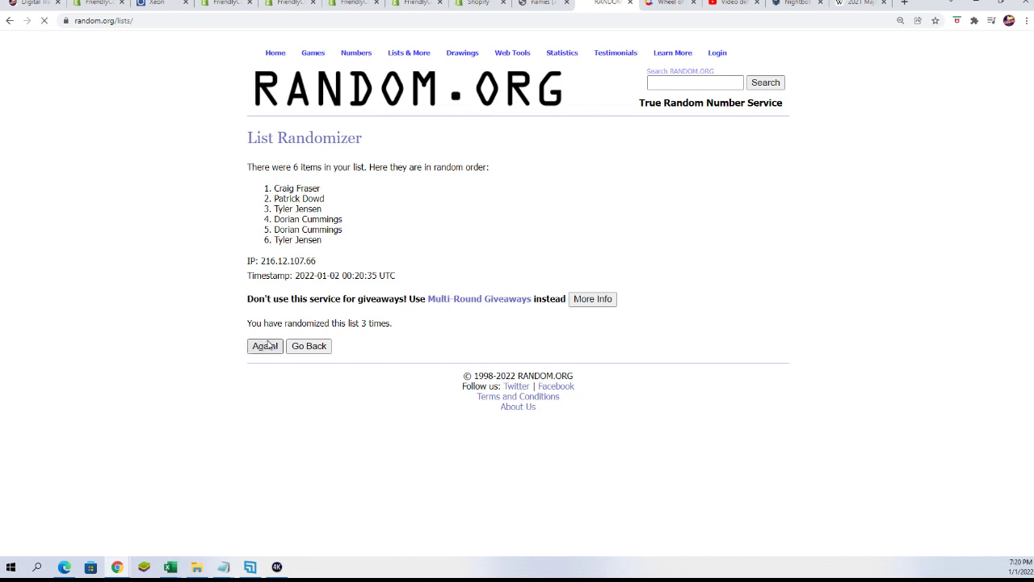
pyautogui.click(266, 345)
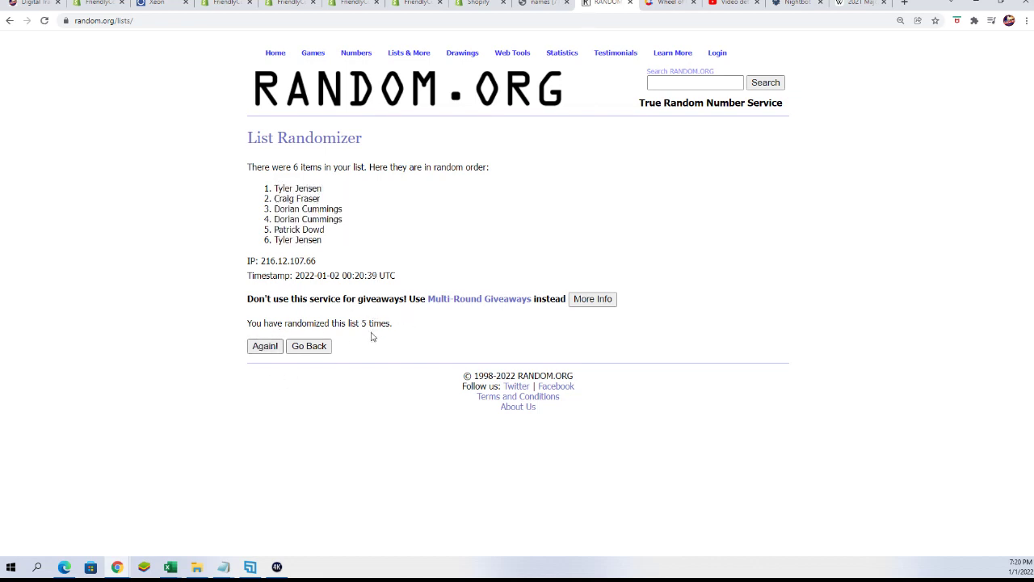
pyautogui.click(264, 346)
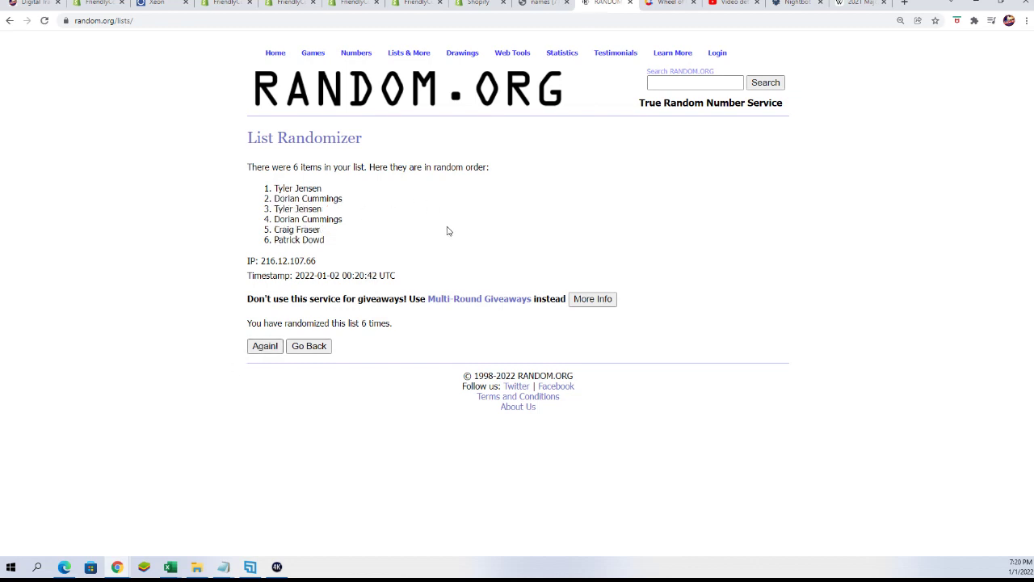
pyautogui.click(264, 345)
pyautogui.moveTo(338, 205); pyautogui.dragTo(257, 191)
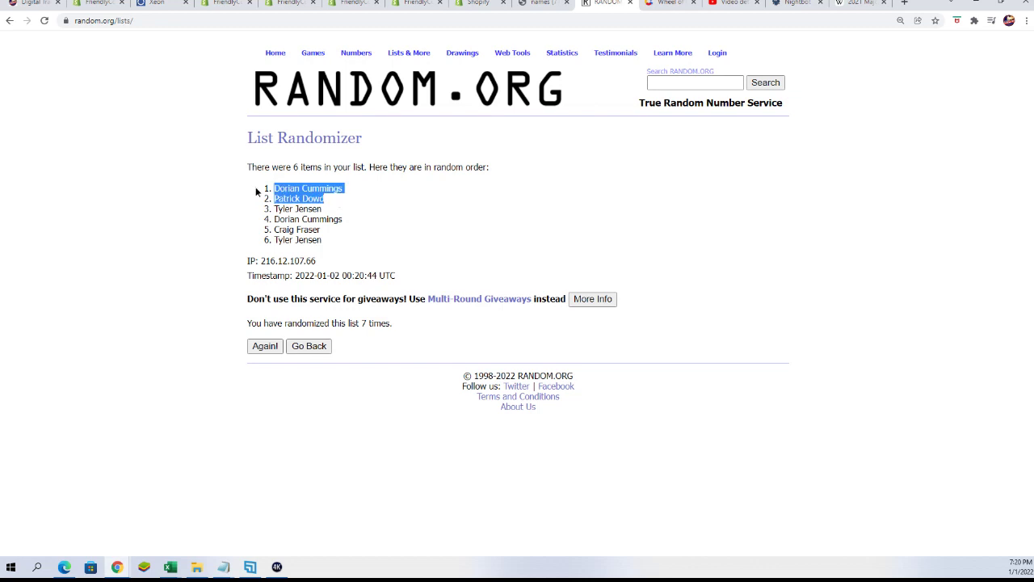
pyautogui.rightClick(301, 188)
pyautogui.click(327, 198)
pyautogui.hotkey('alt', 'Tab')
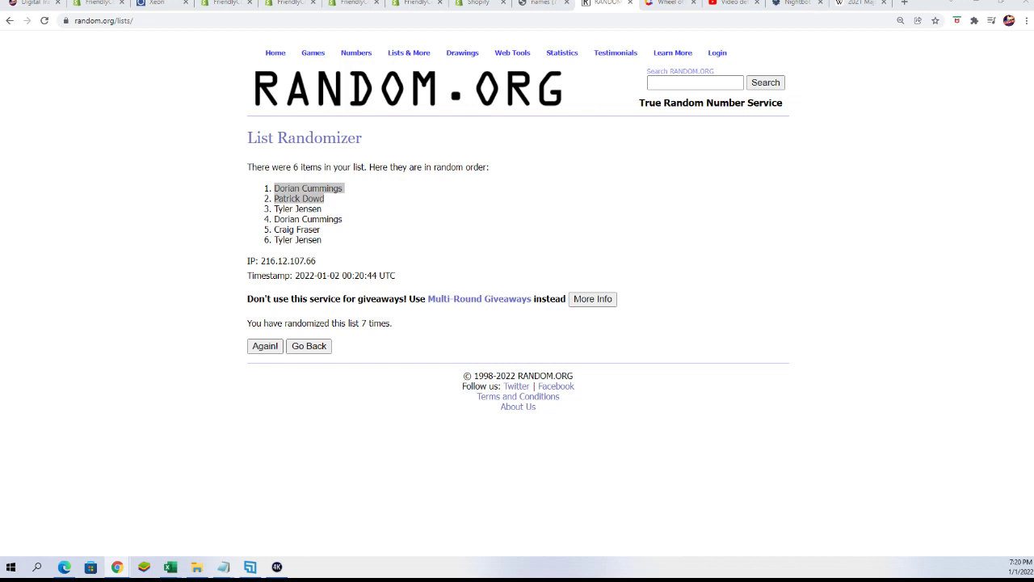
pyautogui.hotkey('alt', 'Tab')
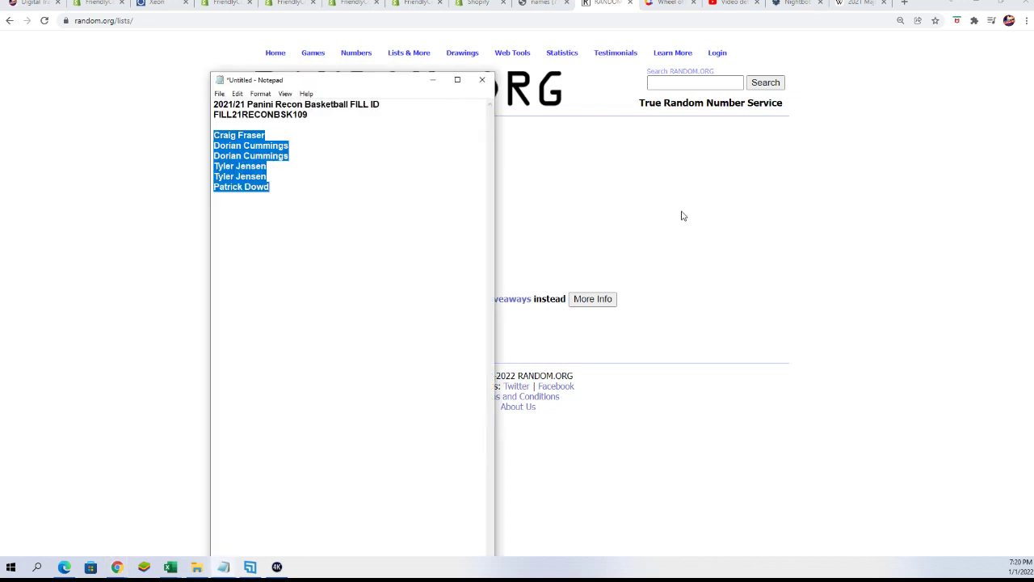
pyautogui.click(330, 202)
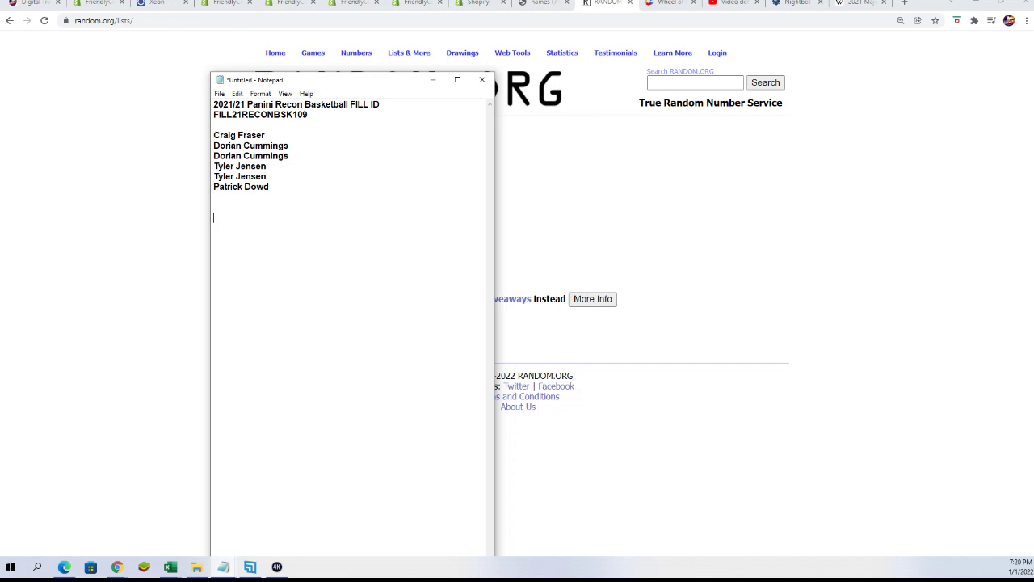
pyautogui.press('Return')
pyautogui.hotkey('ctrl', 'v')
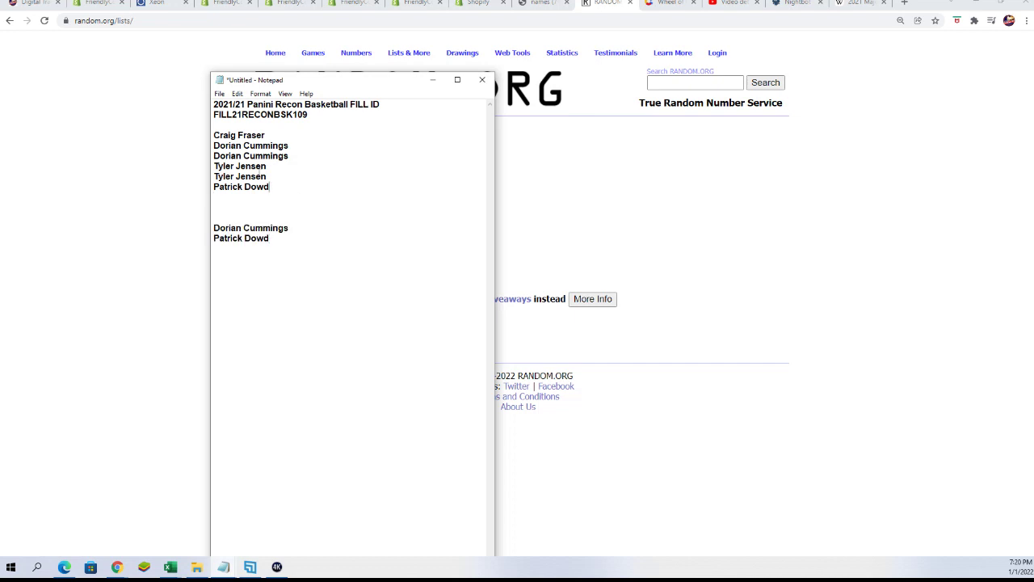
pyautogui.moveTo(270, 186); pyautogui.dragTo(187, 138)
pyautogui.press('Delete')
pyautogui.press('Delete')
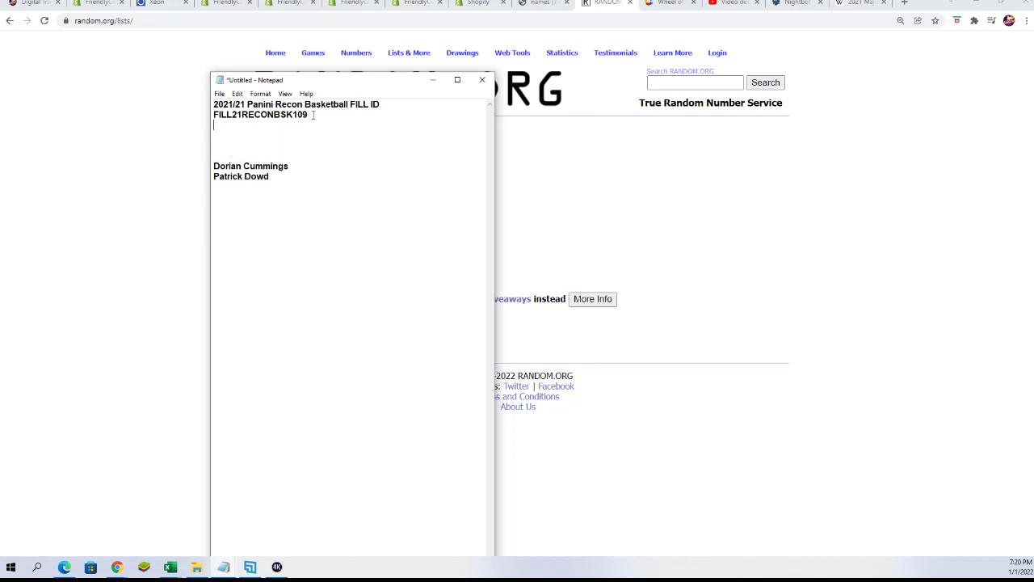
pyautogui.moveTo(321, 81); pyautogui.dragTo(1026, 146)
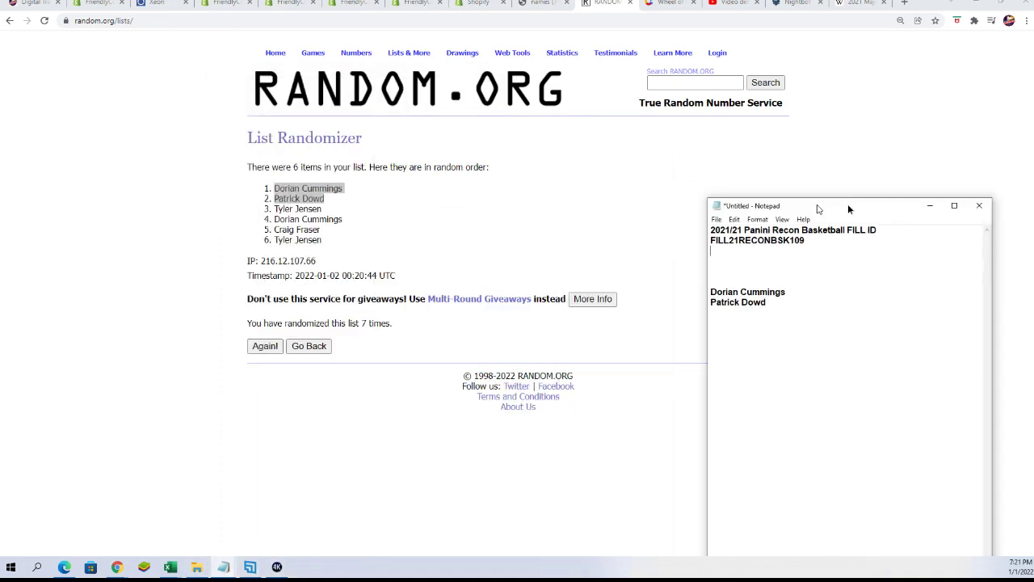